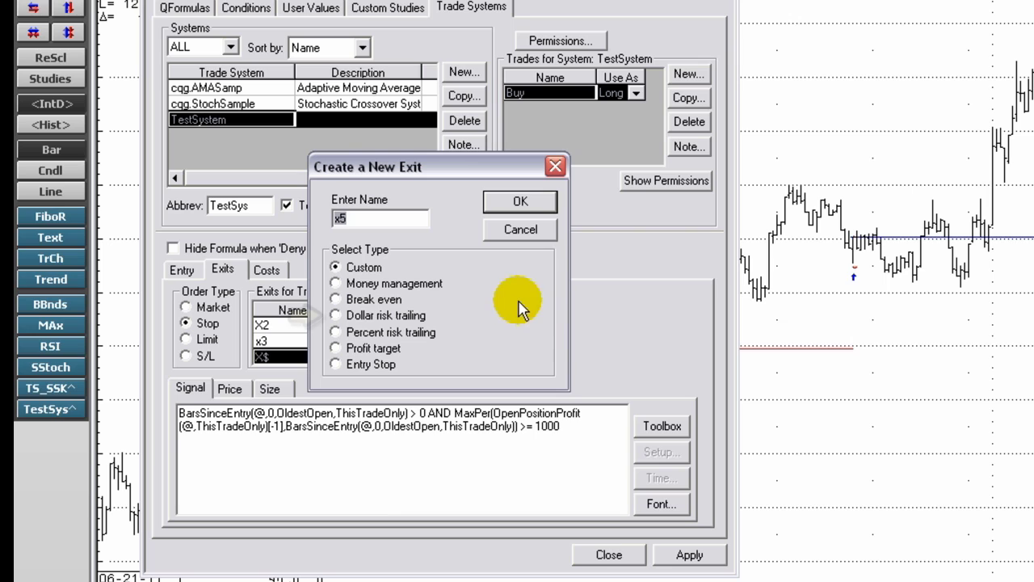
# Create a dollar risk trailing exit for the Buy trade of TestSystem with an amount of $500.
pyautogui.click(336, 315)
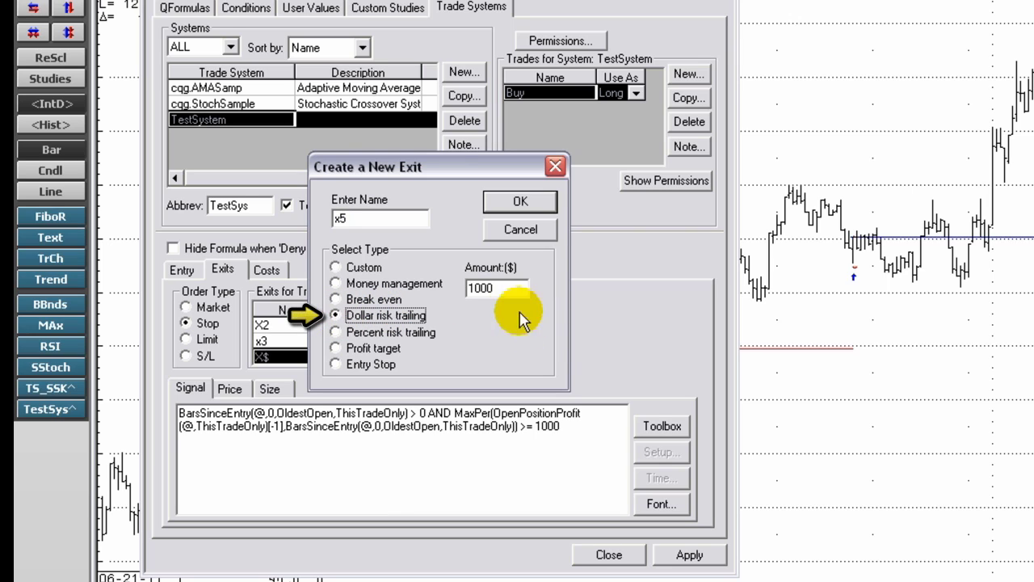
pyautogui.click(353, 218)
pyautogui.doubleClick(352, 218)
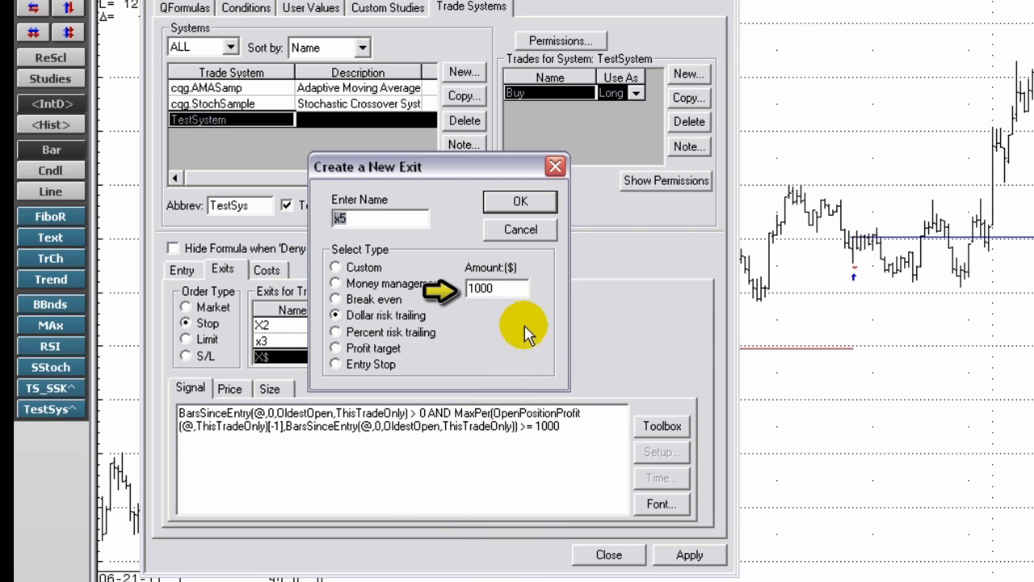
pyautogui.doubleClick(514, 291)
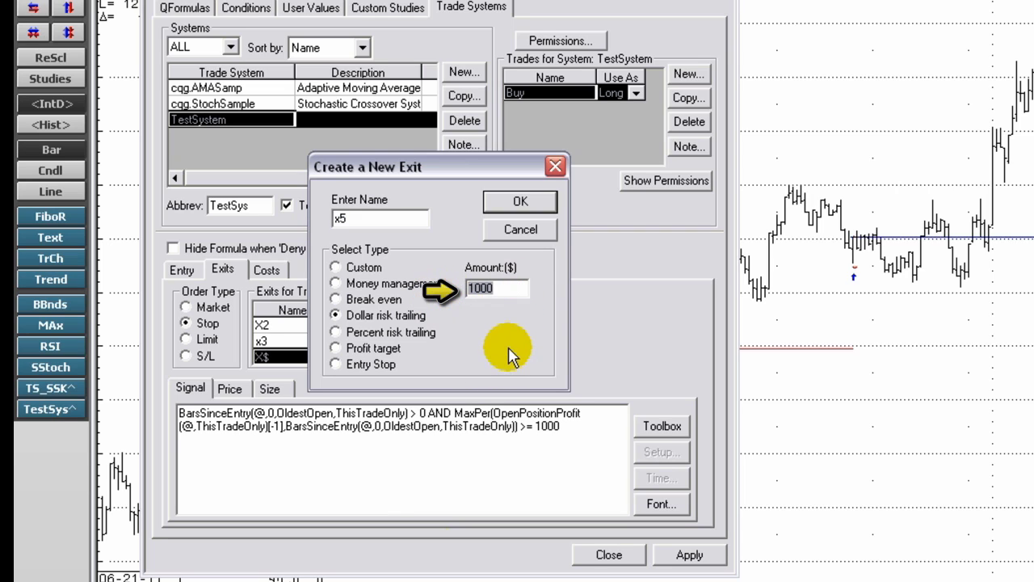
pyautogui.write('50')
pyautogui.click(525, 202)
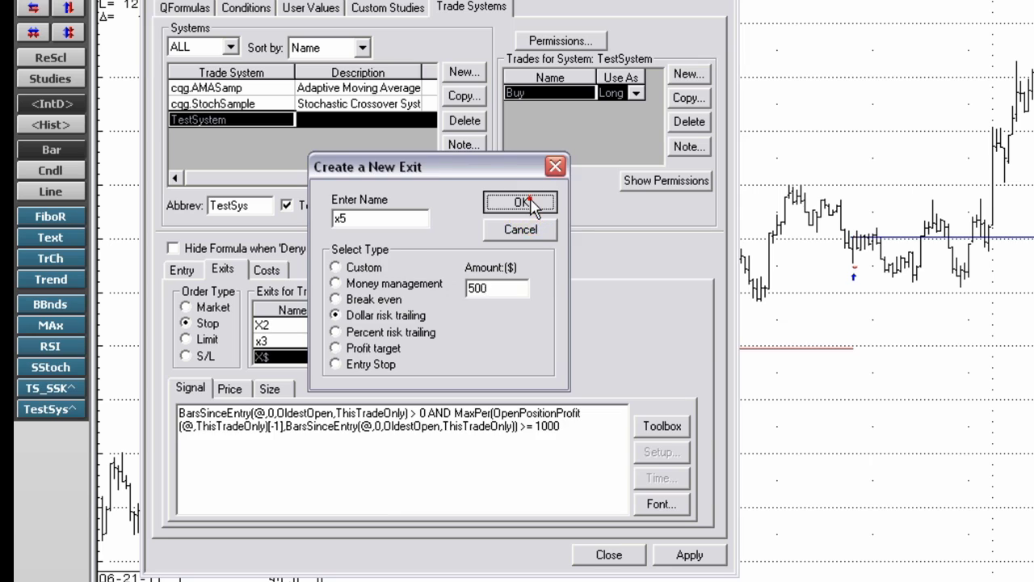
# Add a percent risk trailing exit named X% with a floor of $900 and a percentage of 62.
pyautogui.click(411, 305)
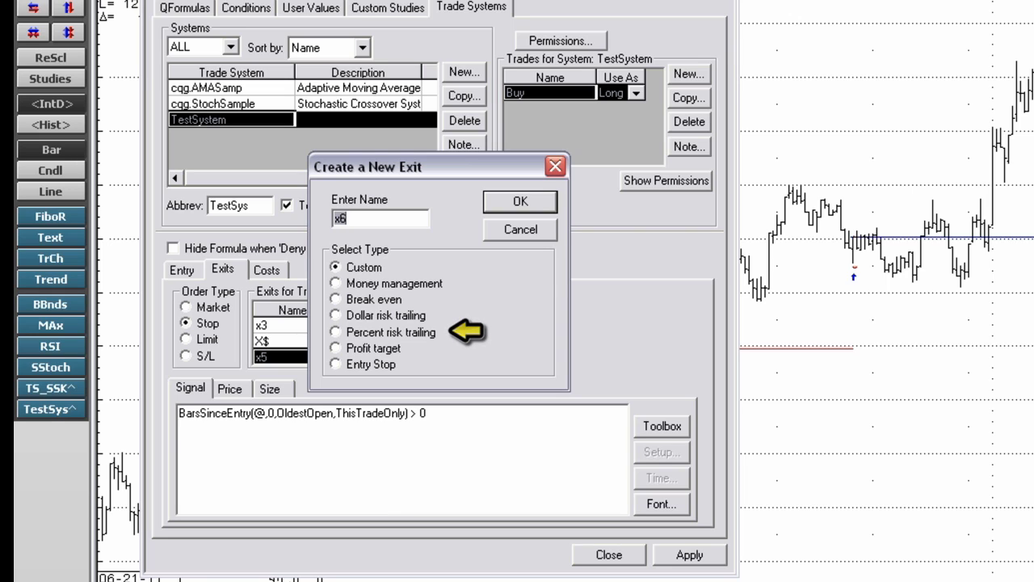
pyautogui.click(336, 332)
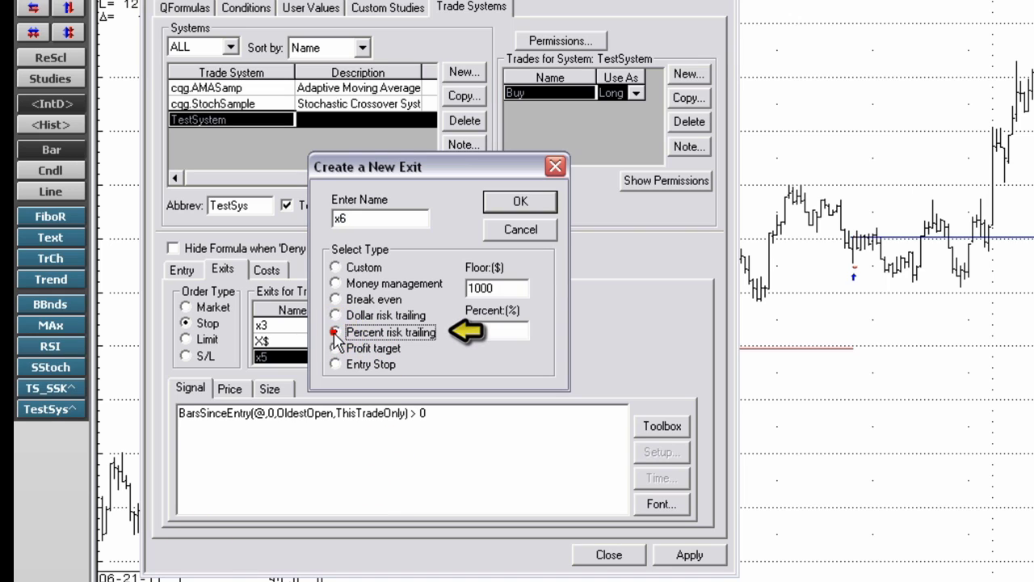
pyautogui.write('50')
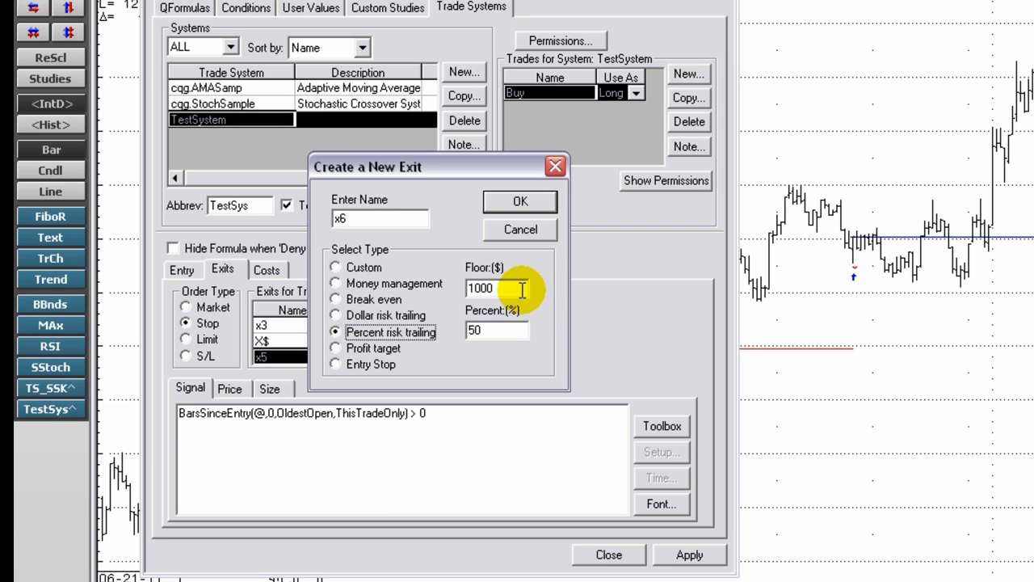
pyautogui.doubleClick(356, 219)
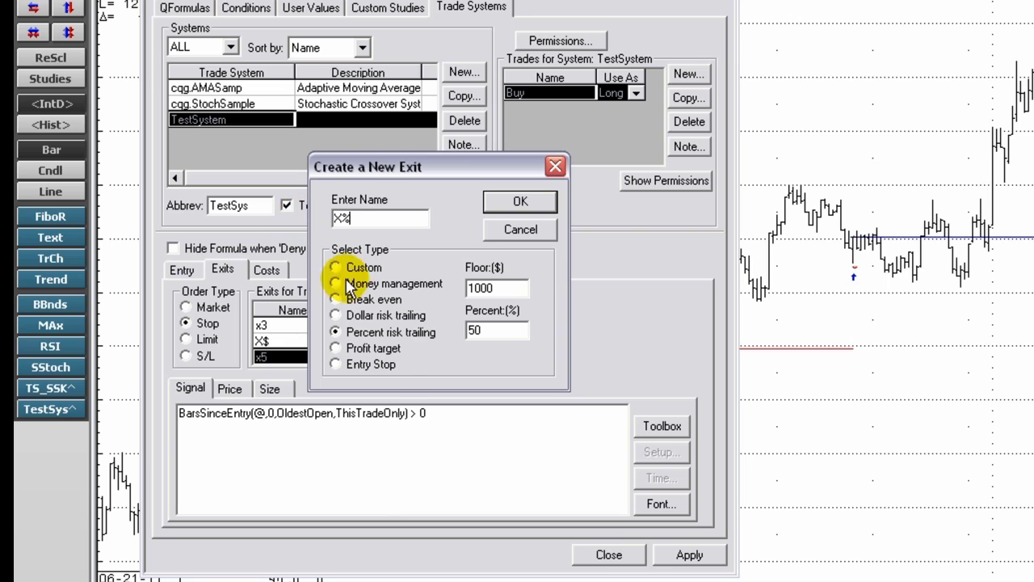
pyautogui.click(512, 289)
pyautogui.moveTo(511, 289); pyautogui.dragTo(466, 293)
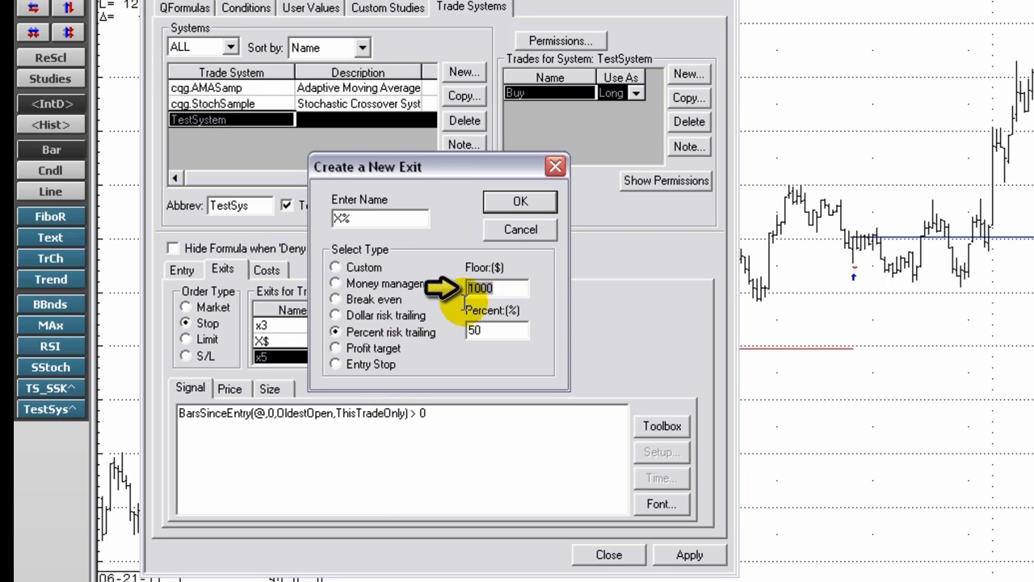
pyautogui.write('9')
pyautogui.moveTo(489, 331); pyautogui.dragTo(446, 340)
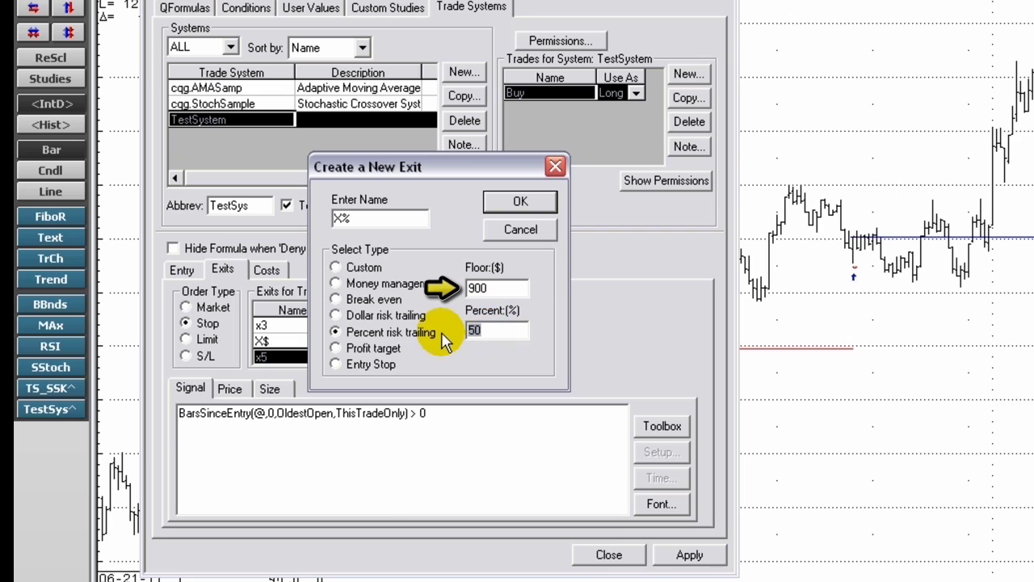
pyautogui.write('62')
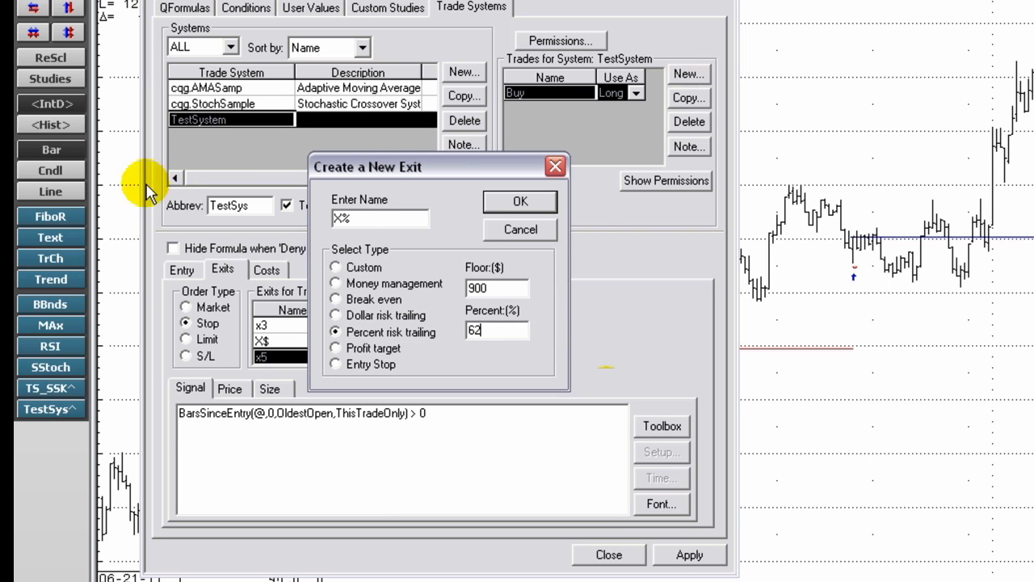
pyautogui.click(522, 203)
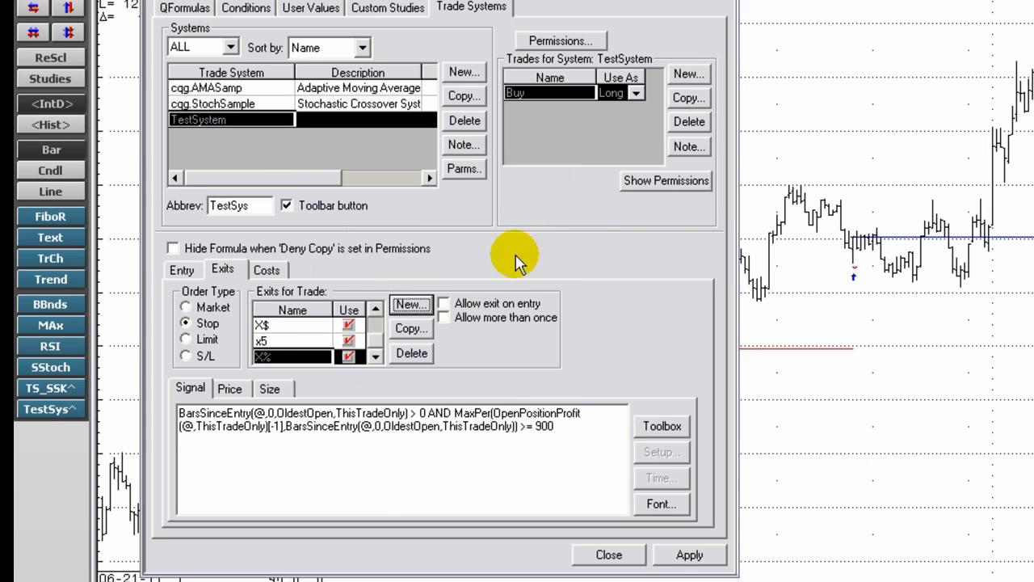
# Add a profit target exit to the Buy trade with an amount of $1200.
pyautogui.click(412, 301)
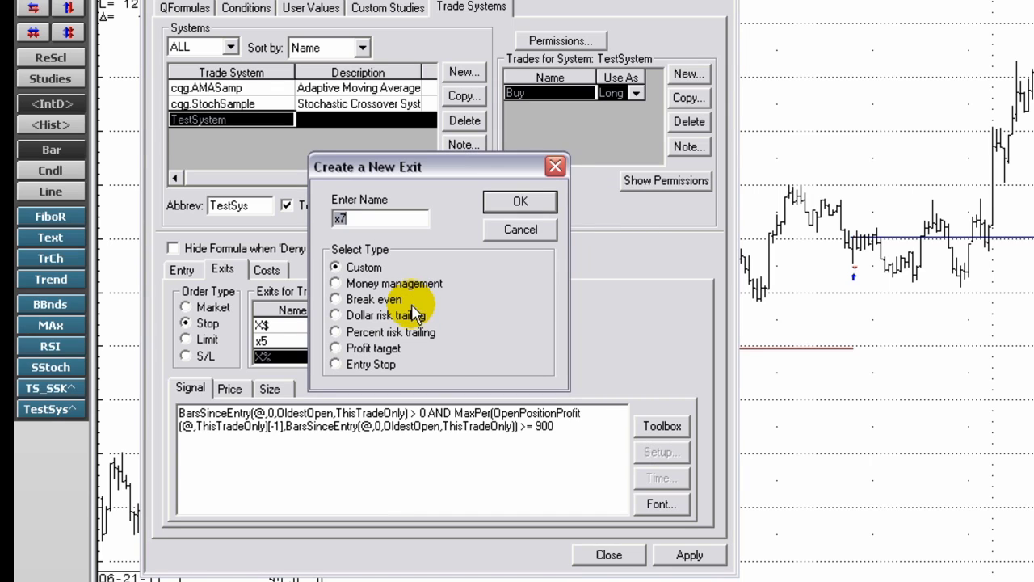
pyautogui.click(340, 347)
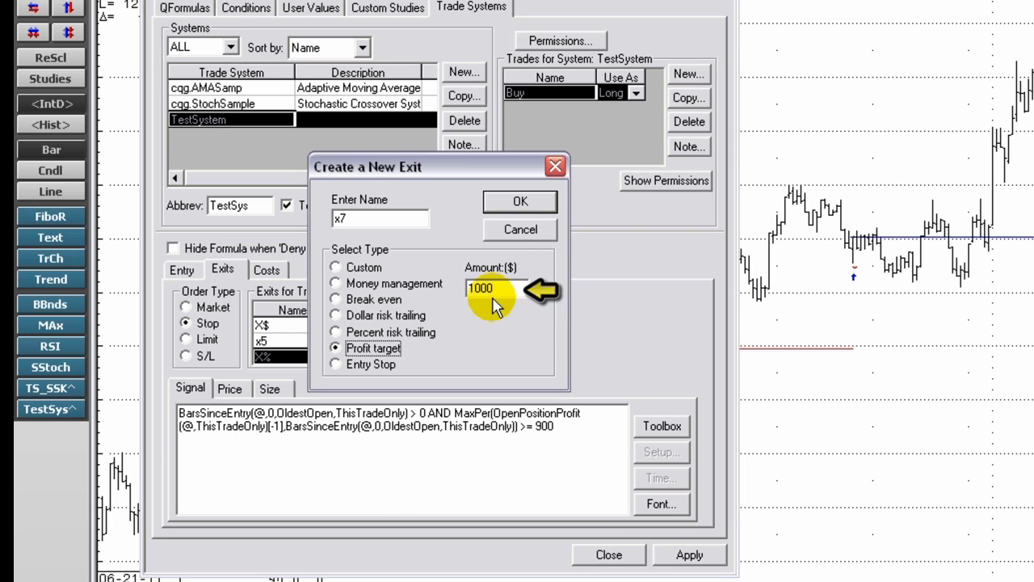
pyautogui.moveTo(494, 296); pyautogui.dragTo(456, 292)
pyautogui.write('1200')
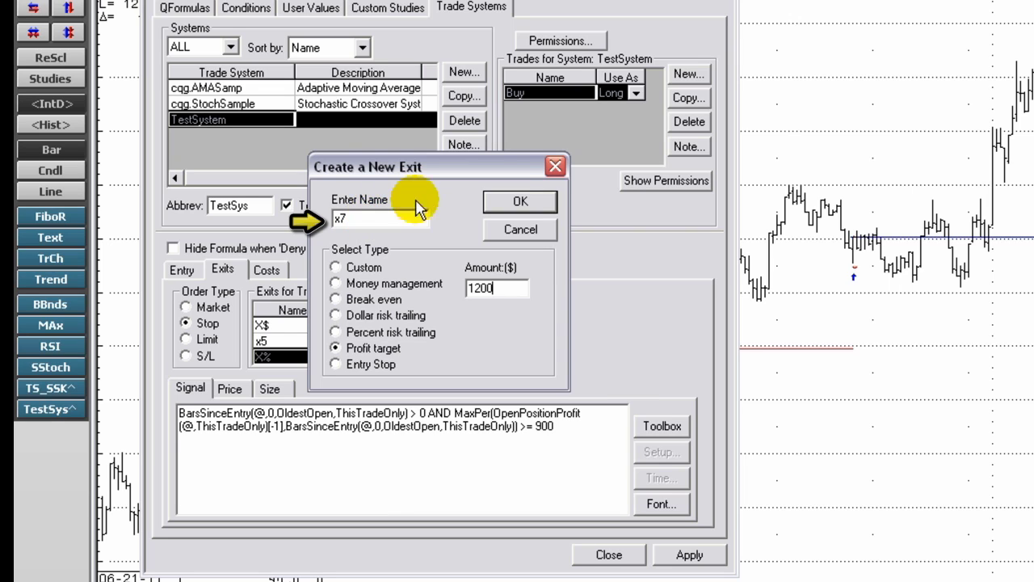
pyautogui.click(525, 204)
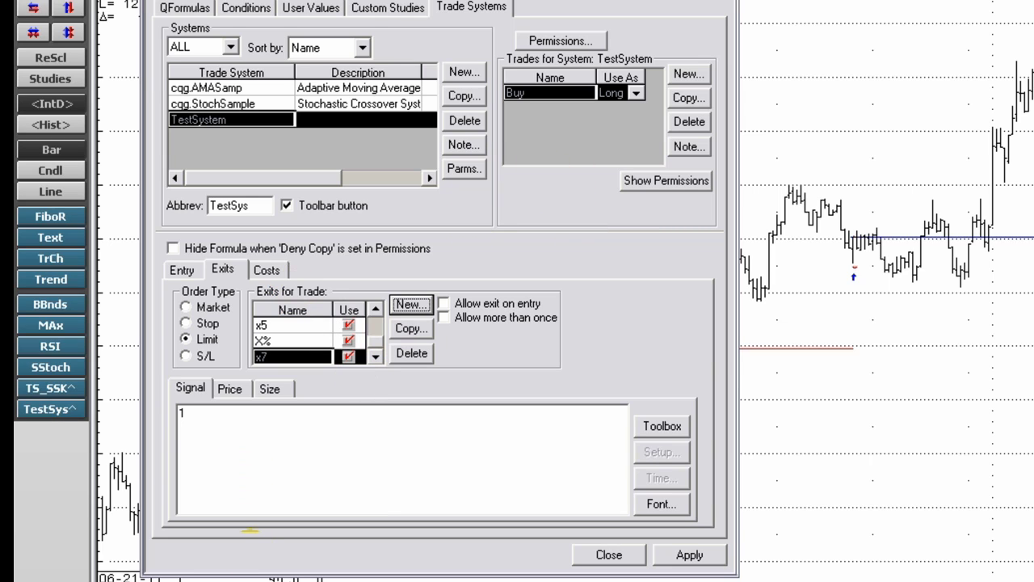
# Add an entry stop exit to the Buy trade based on the High.
pyautogui.click(412, 305)
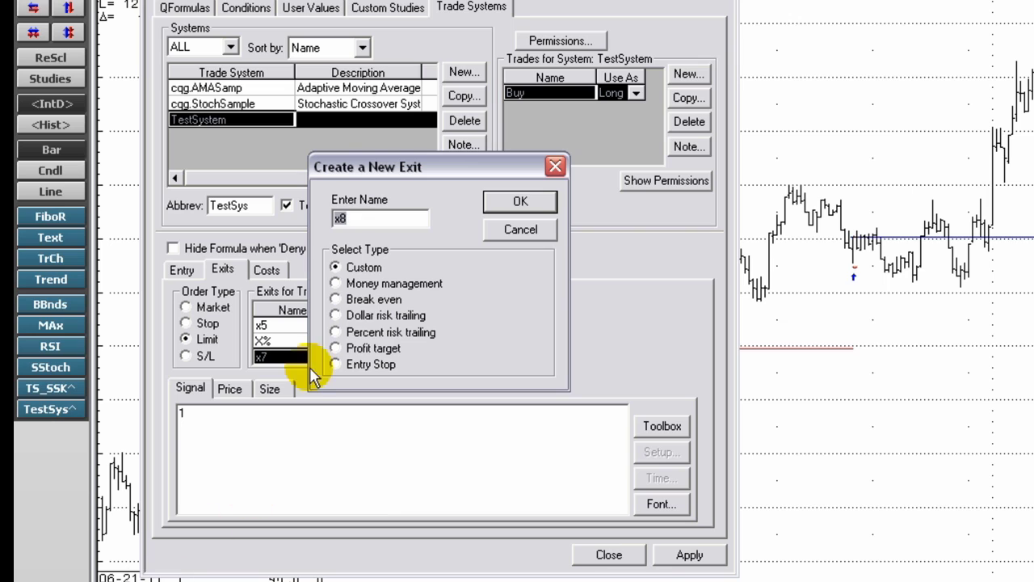
pyautogui.click(353, 365)
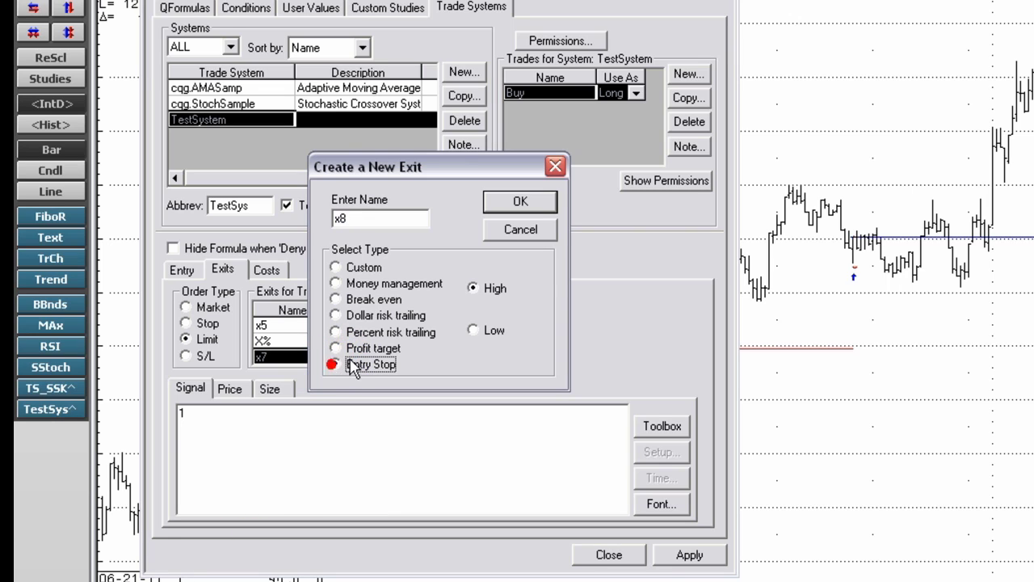
pyautogui.click(483, 329)
pyautogui.click(475, 289)
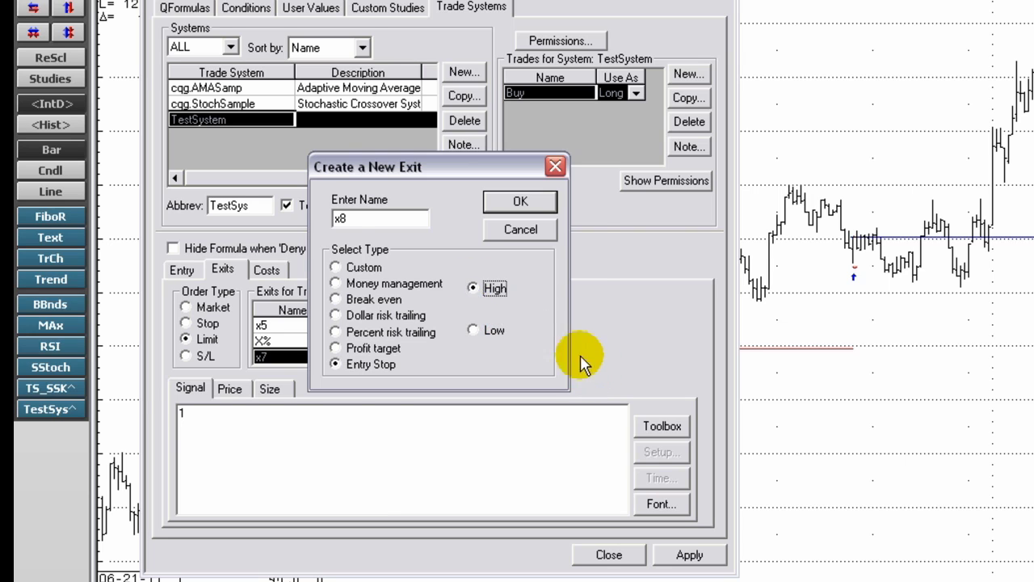
pyautogui.press('Return')
# Examine the entry stop exit's price formula and the bar values offered in the Formula Toolbox as alternatives to High.
pyautogui.click(229, 389)
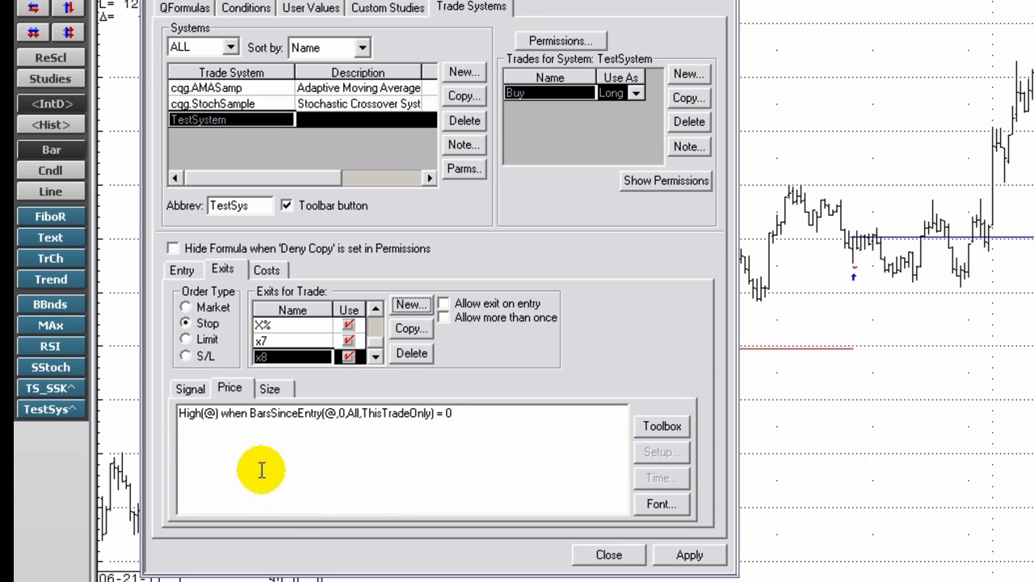
pyautogui.doubleClick(187, 416)
pyautogui.click(664, 426)
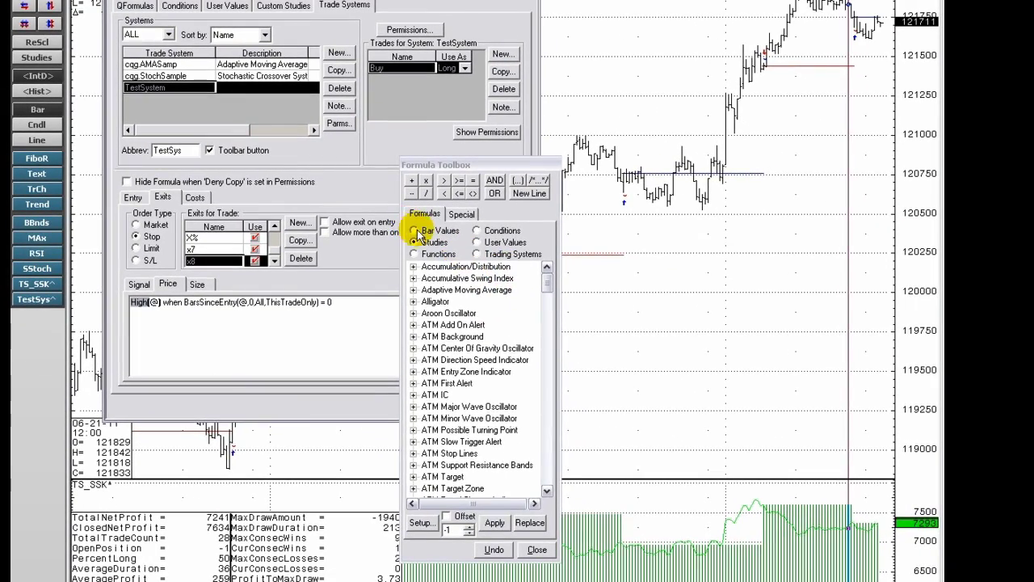
pyautogui.click(510, 283)
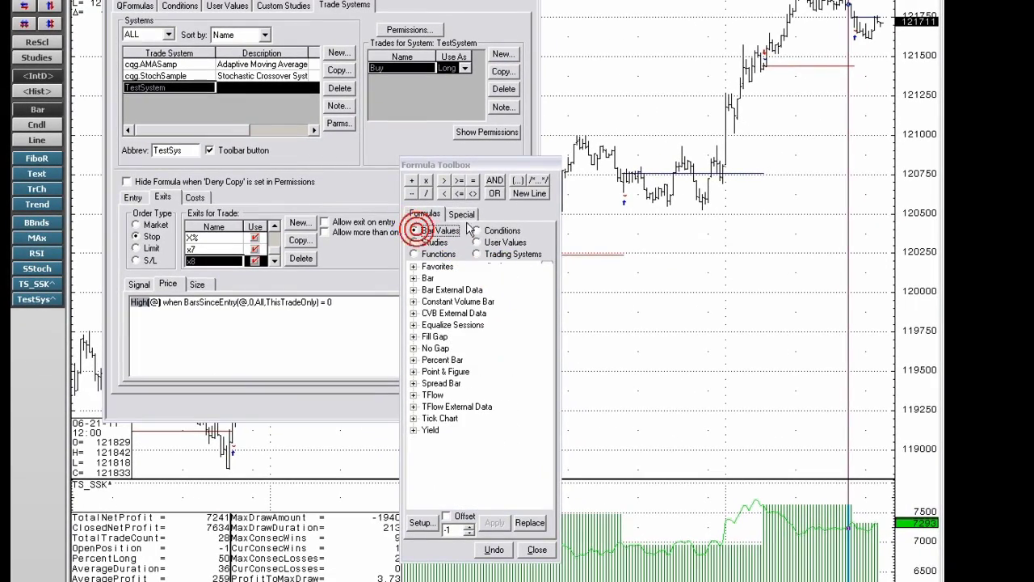
pyautogui.click(537, 550)
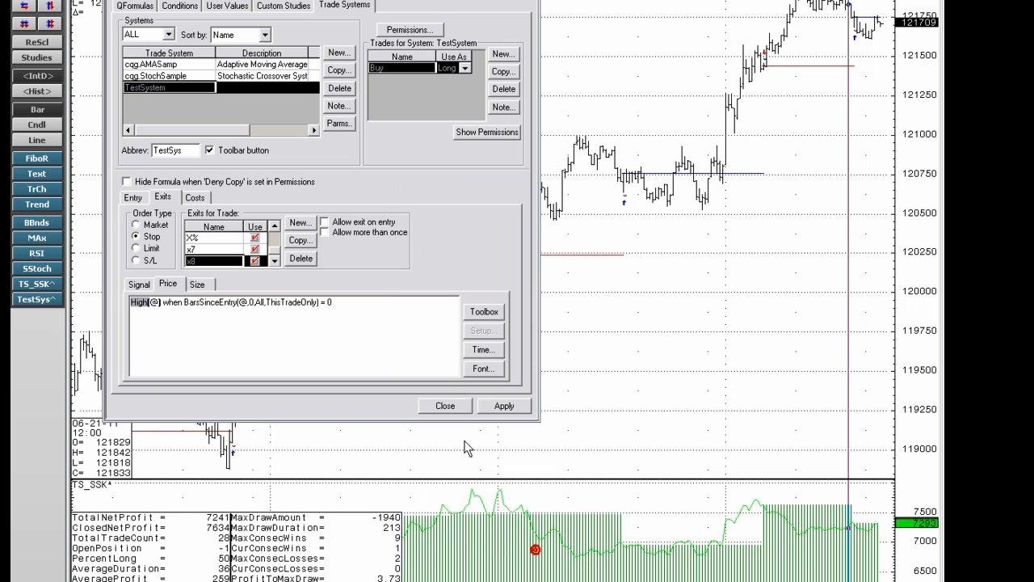
pyautogui.click(381, 311)
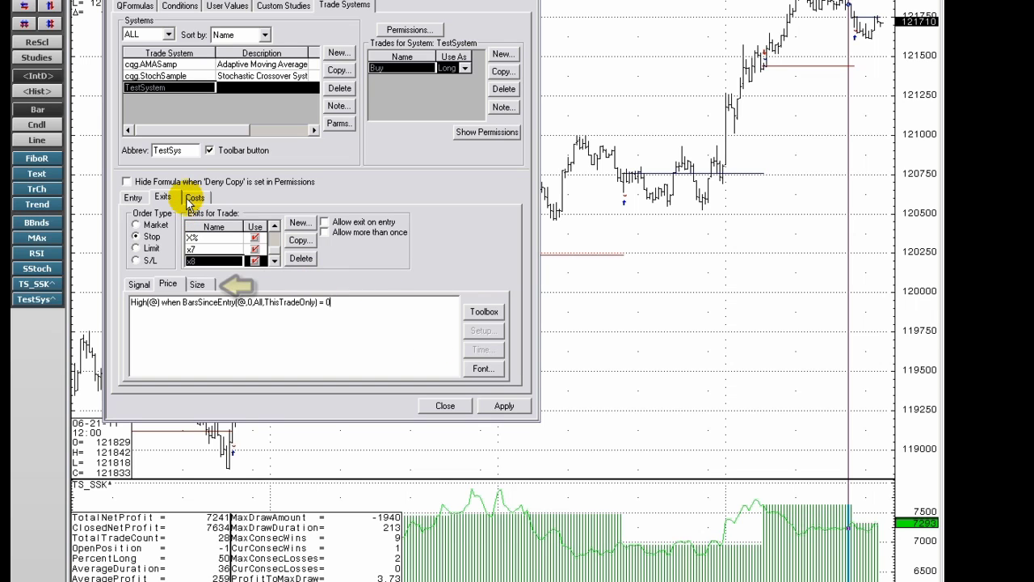
# Replace the entry stop exit's size formula with a fixed size of 5.
pyautogui.click(199, 287)
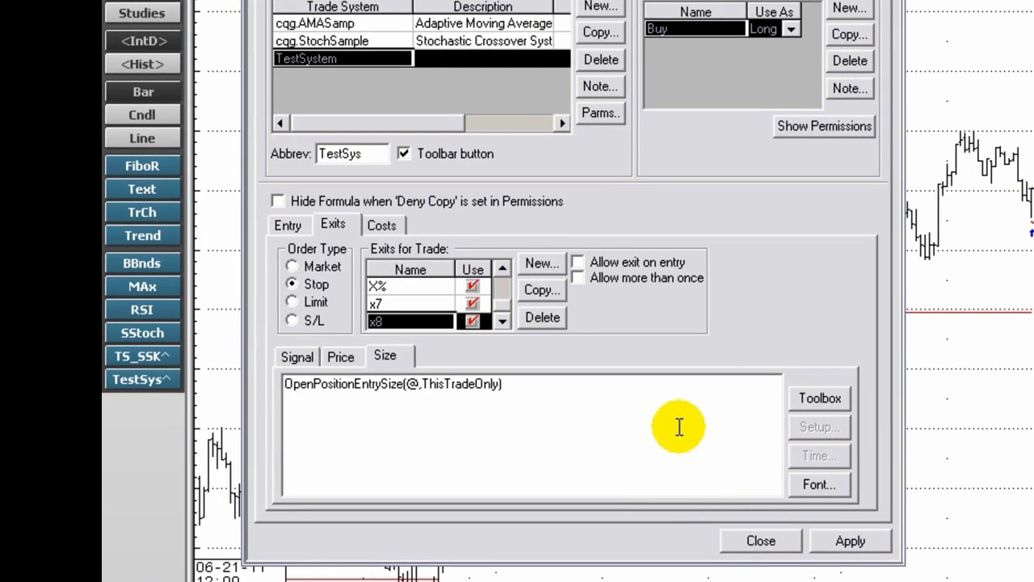
pyautogui.click(545, 390)
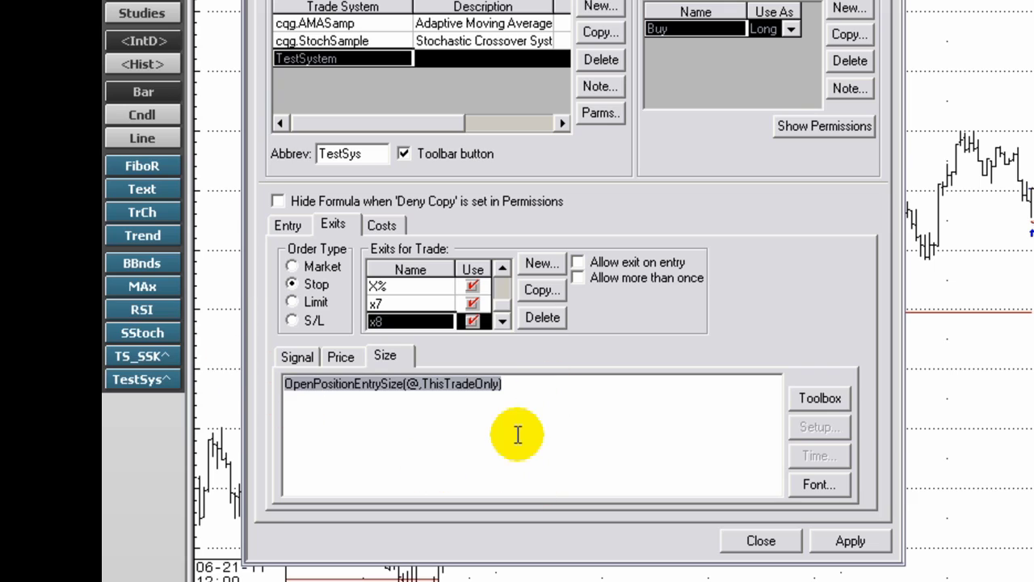
pyautogui.write('5')
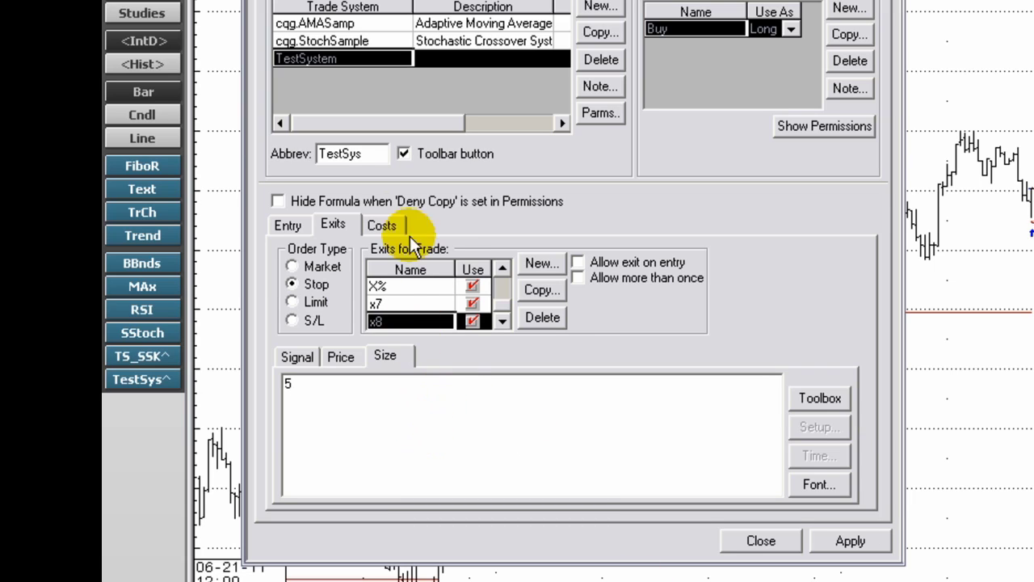
# Set the transaction commission to $6.00 per contract and close the user formula definitions.
pyautogui.click(389, 225)
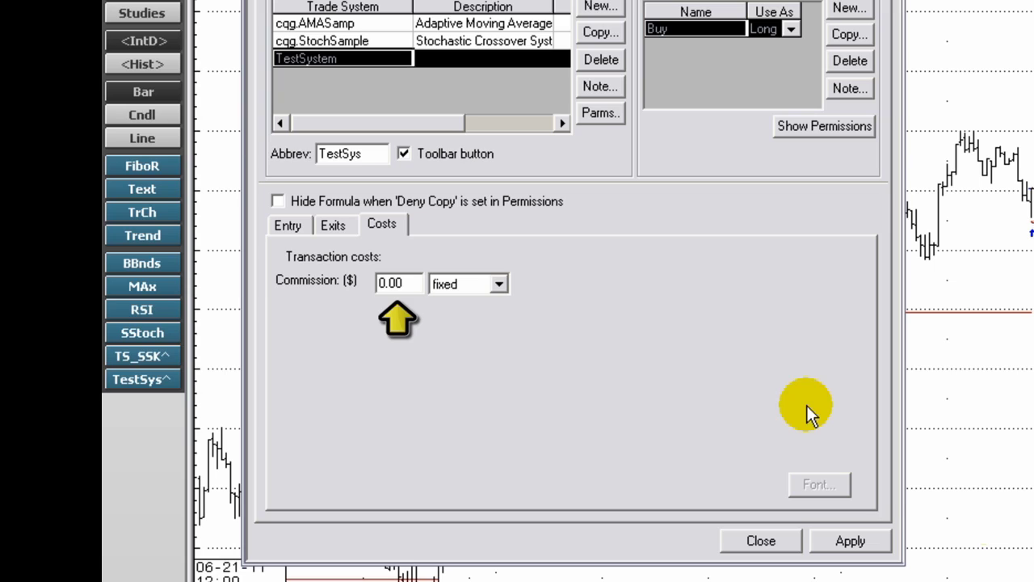
pyautogui.moveTo(401, 283); pyautogui.dragTo(369, 285)
pyautogui.write('6')
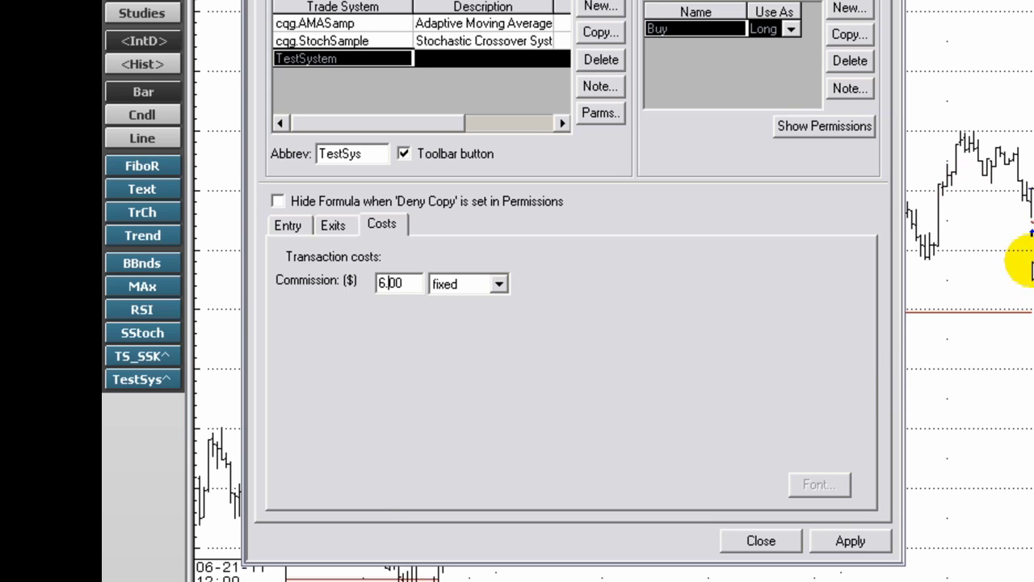
pyautogui.click(500, 283)
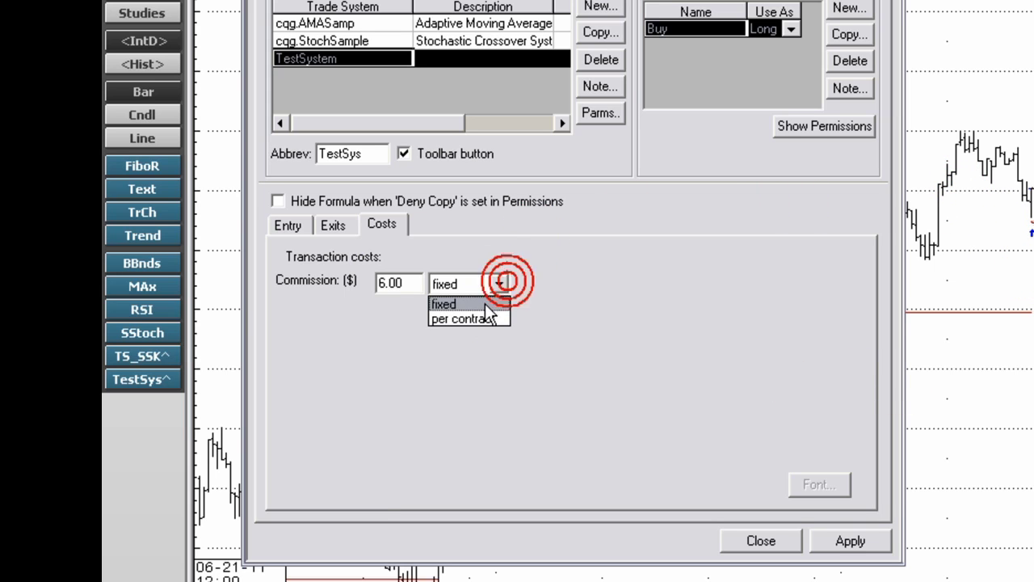
pyautogui.click(482, 316)
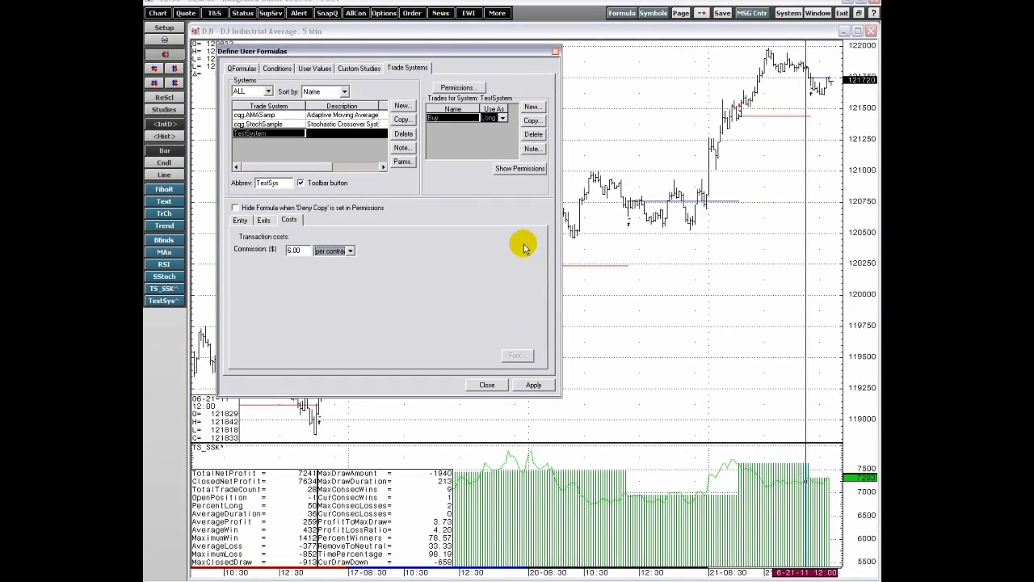
pyautogui.click(490, 385)
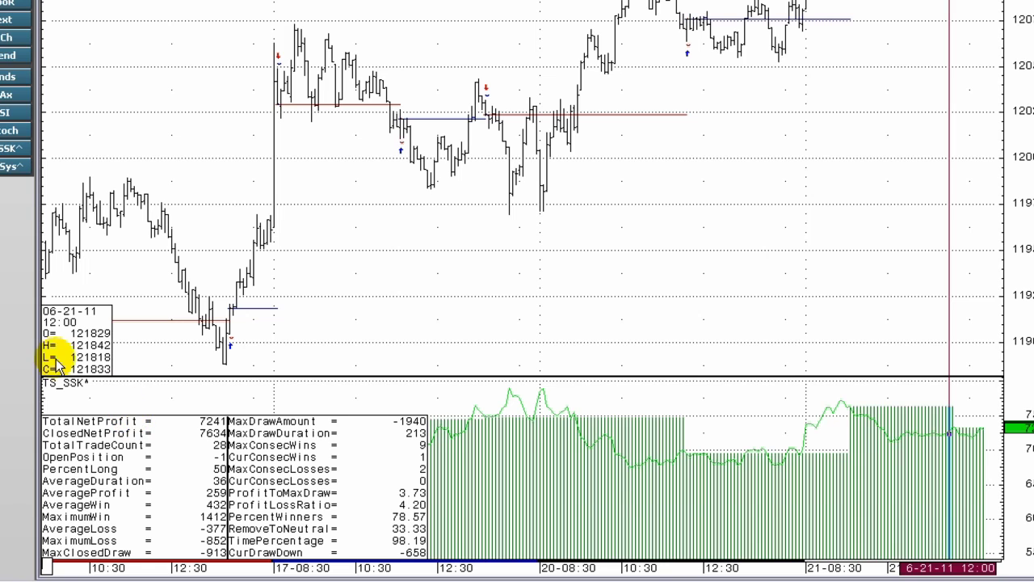
# Open the TS_SSK^ study parameters from the chart and examine the display settings for its Total and Closed curves.
pyautogui.rightClick(496, 491)
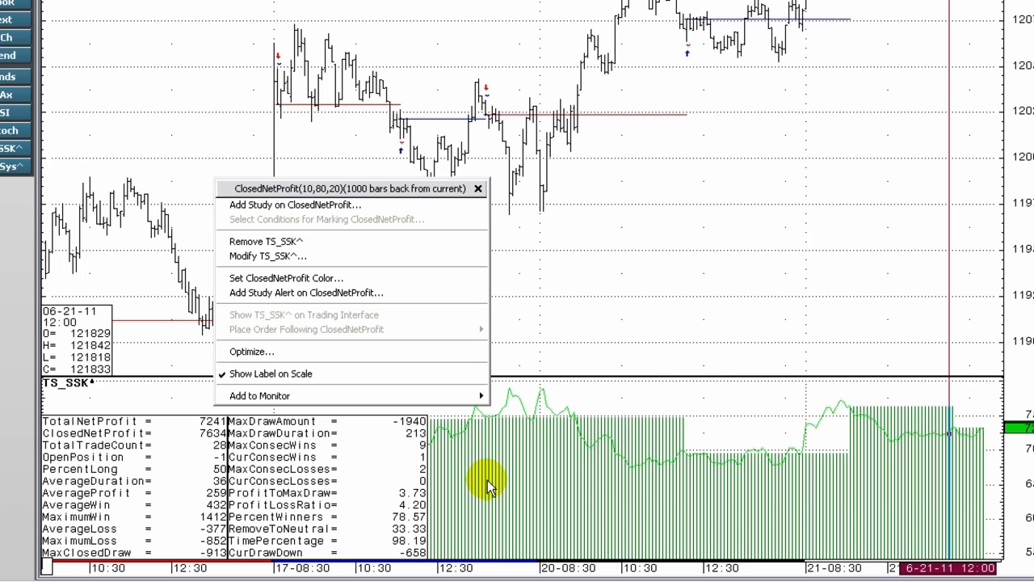
pyautogui.click(337, 257)
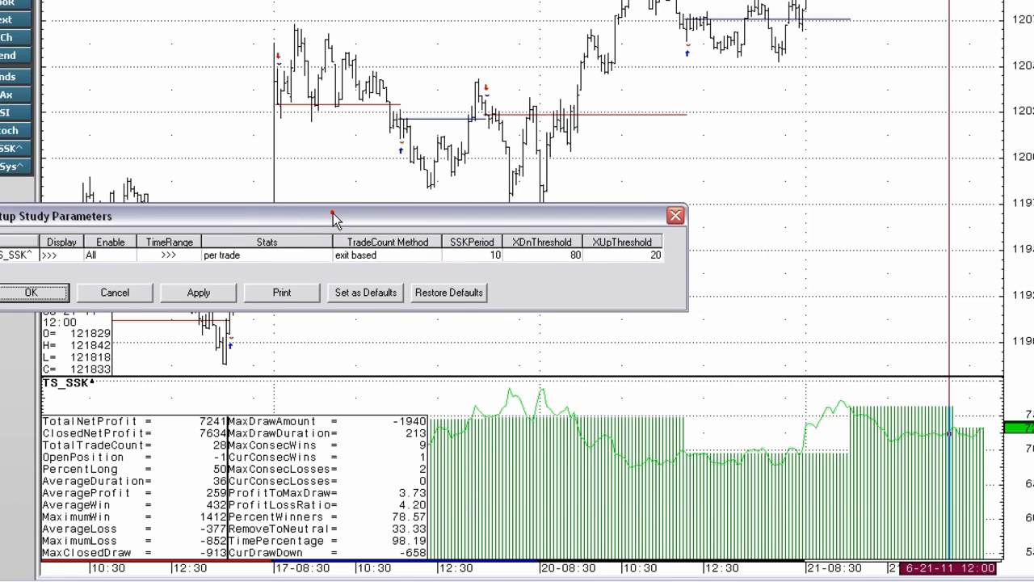
pyautogui.moveTo(331, 218); pyautogui.dragTo(420, 221)
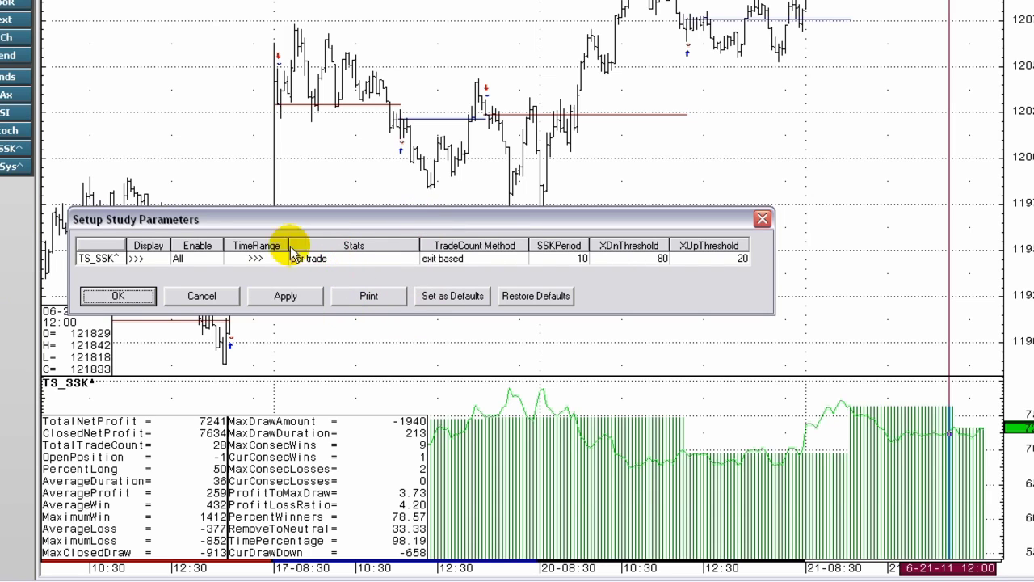
pyautogui.click(159, 258)
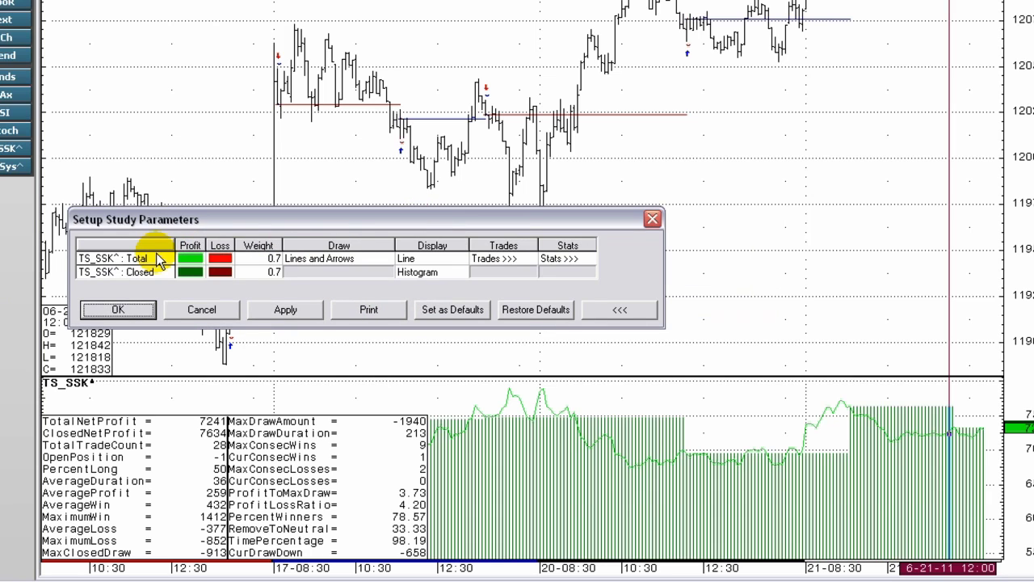
pyautogui.click(612, 321)
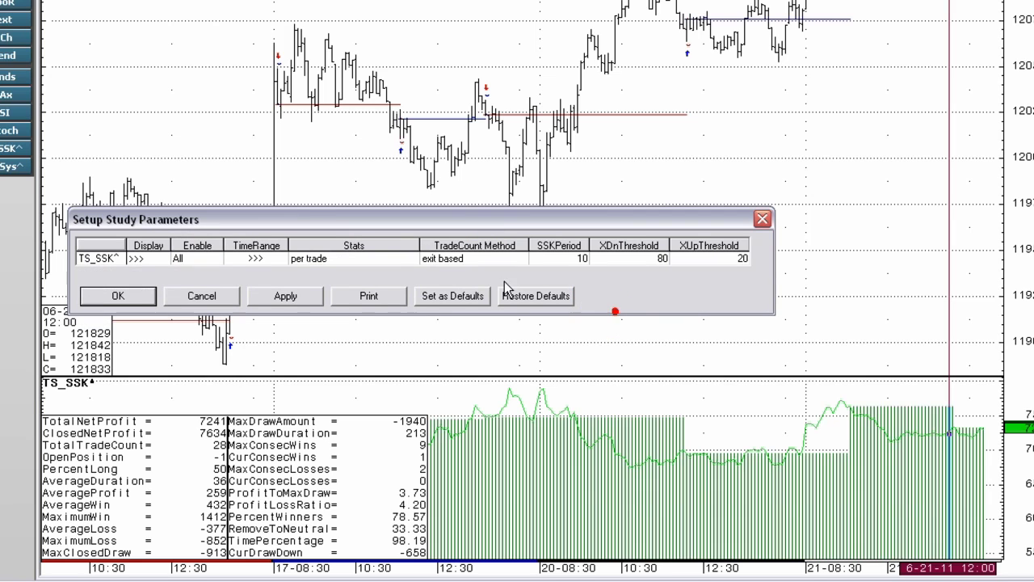
# Inspect the Enable setting and the bar range defined for the TS_SSK^ study's time range.
pyautogui.click(214, 259)
pyautogui.click(214, 258)
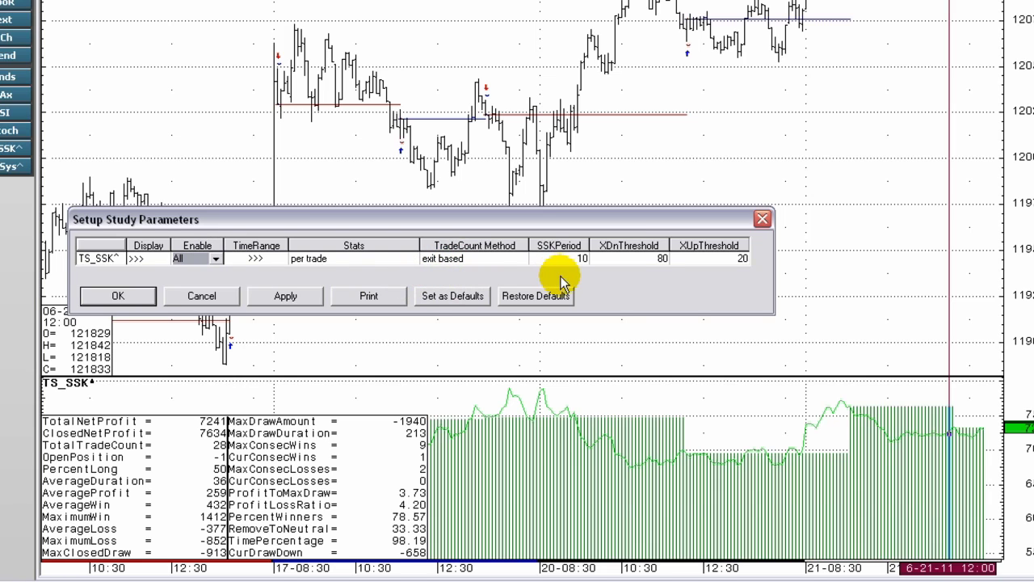
pyautogui.click(255, 259)
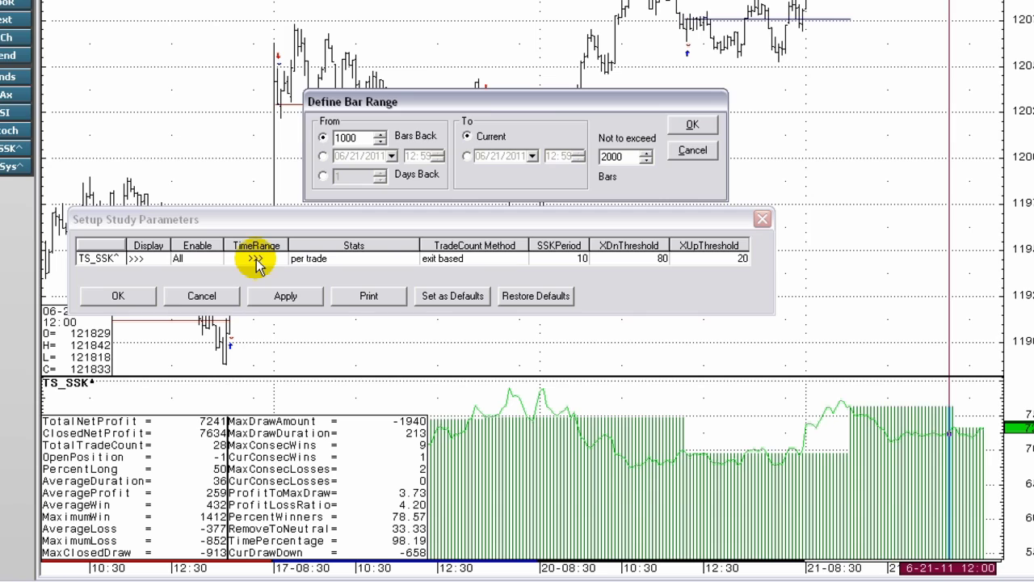
pyautogui.click(694, 127)
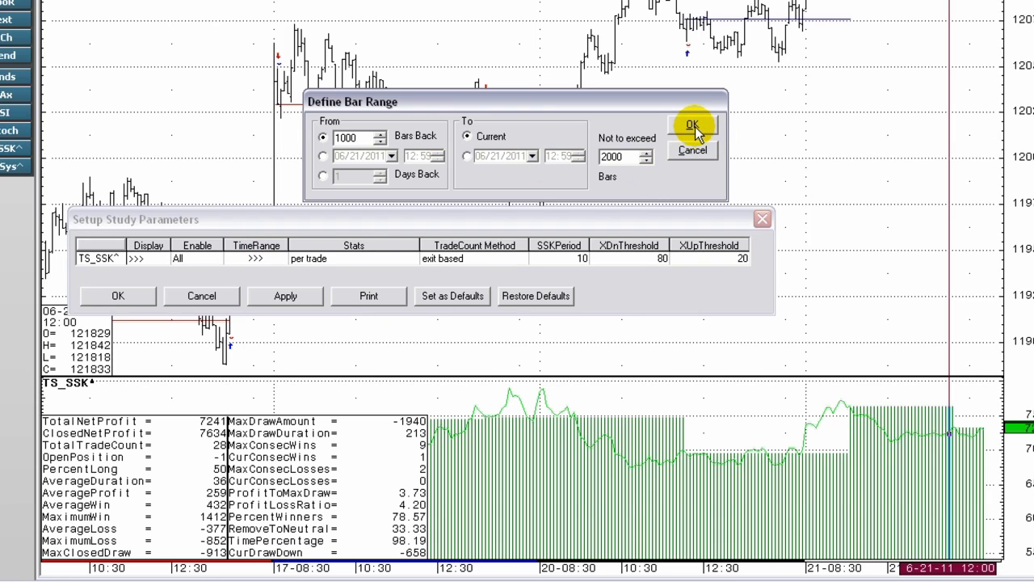
pyautogui.click(694, 127)
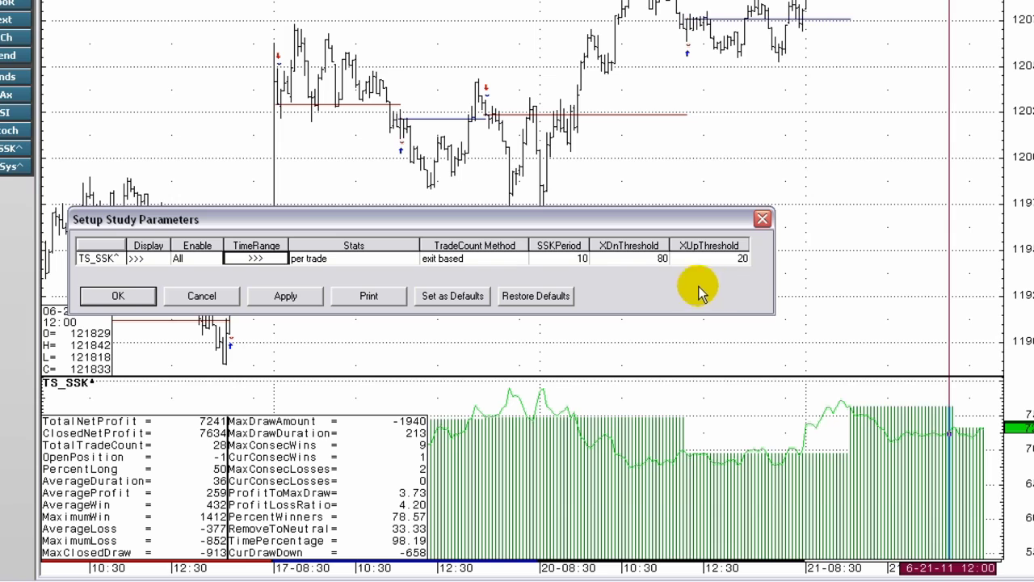
# Review the Stats calculation choices for TS_SSK^, keep per trade, and accept the study parameters.
pyautogui.click(391, 259)
pyautogui.click(413, 259)
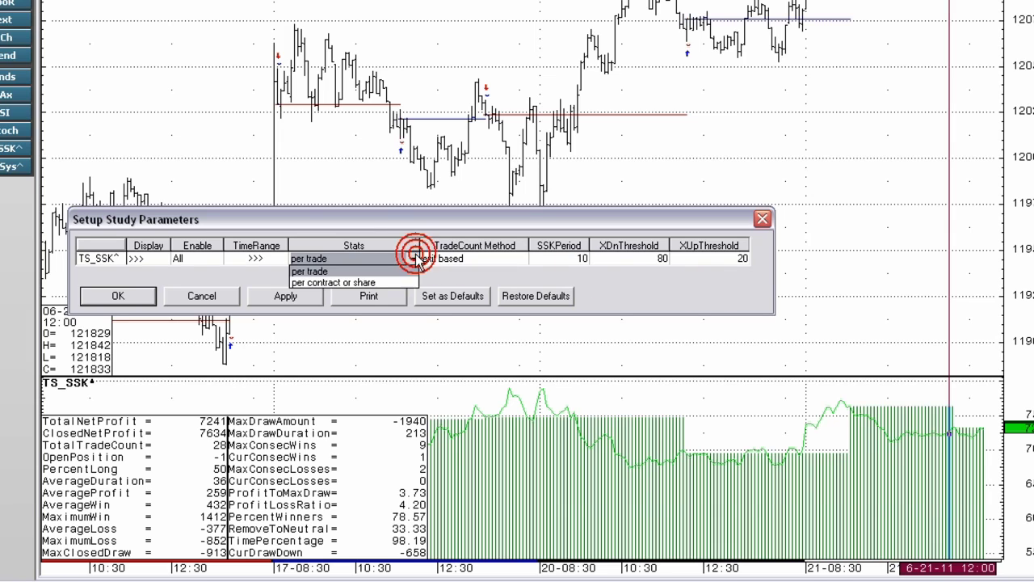
pyautogui.click(408, 270)
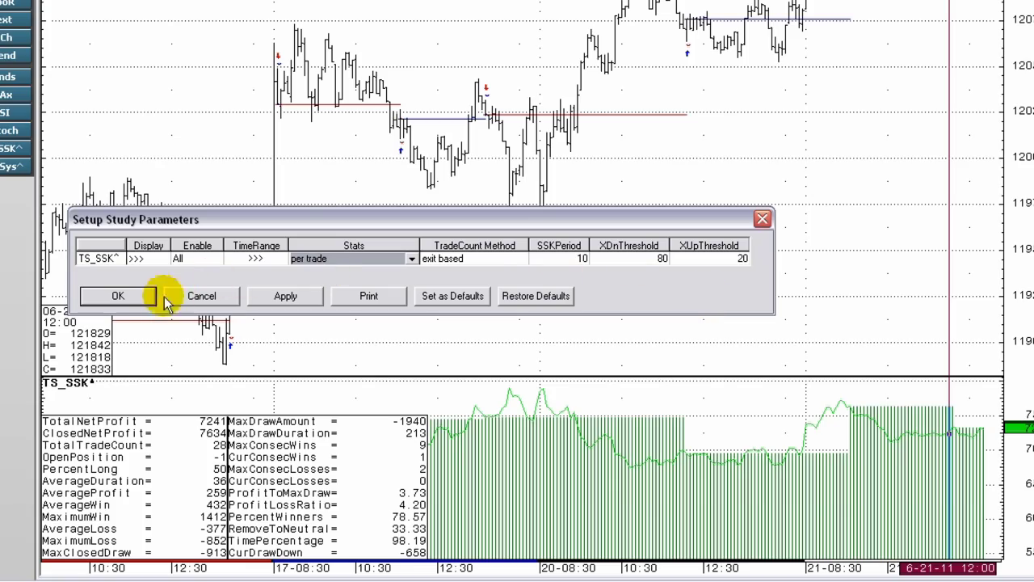
pyautogui.click(119, 296)
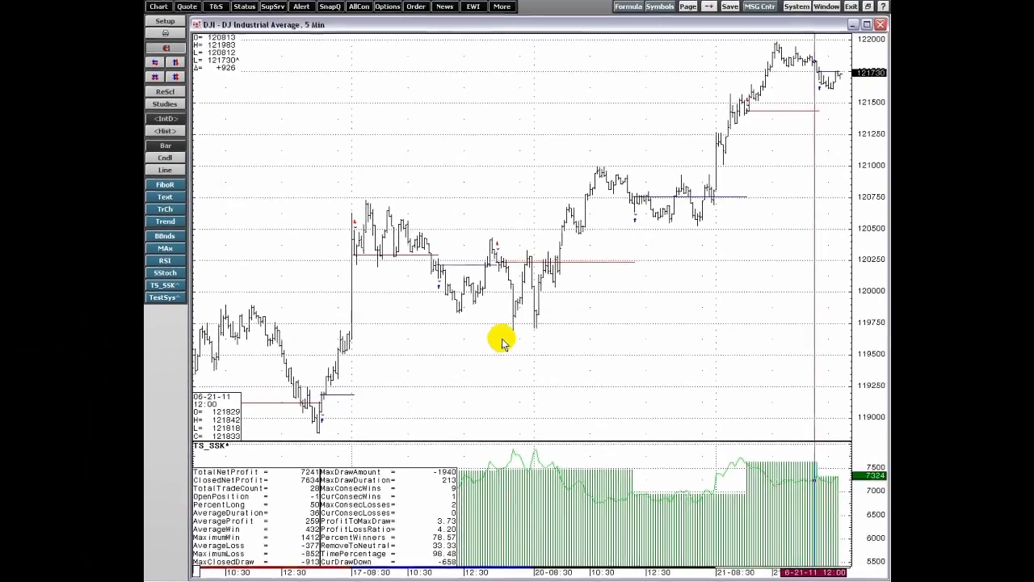